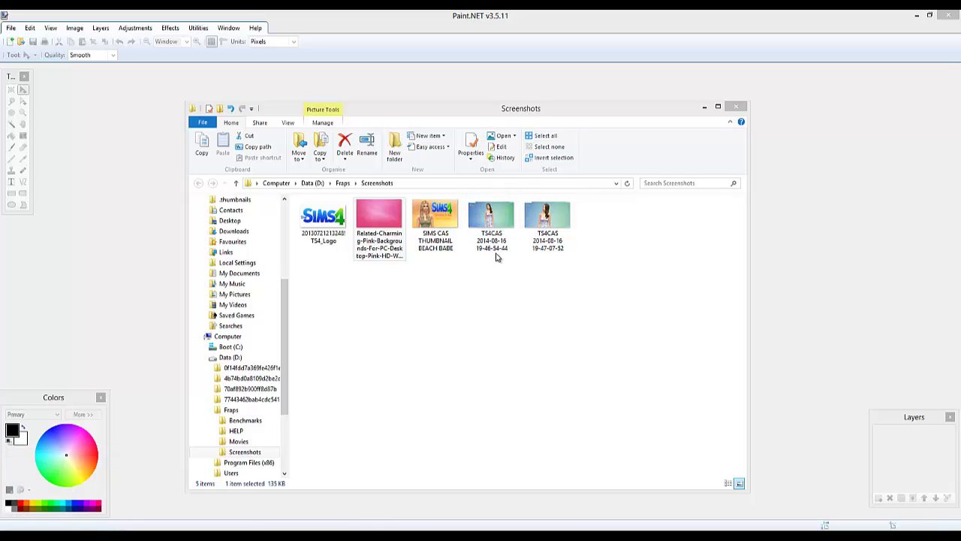
Select the second TS4CAS screenshot, reposition the Screenshots window, then minimize it
key("Right")
left_click_drag(408, 113, 417, 356)
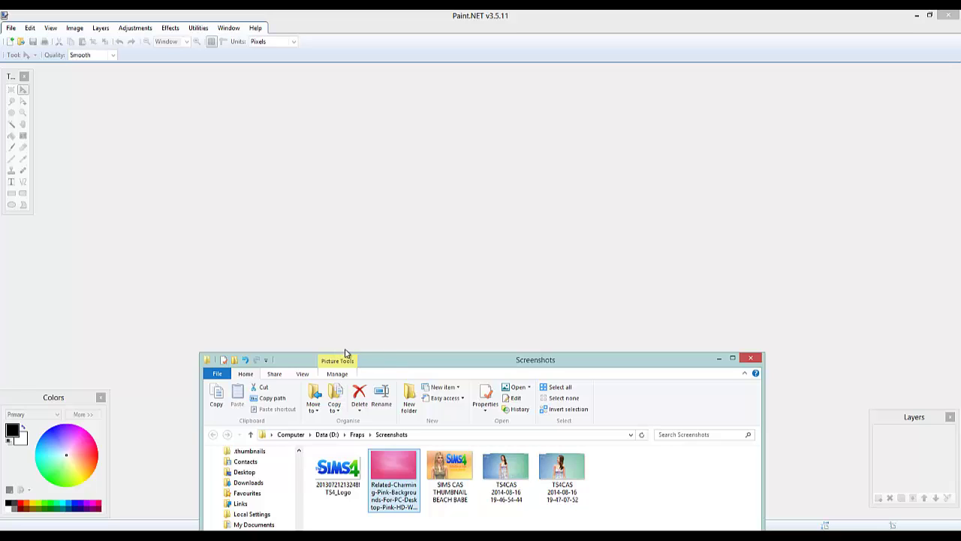
left_click_drag(375, 354, 299, 166)
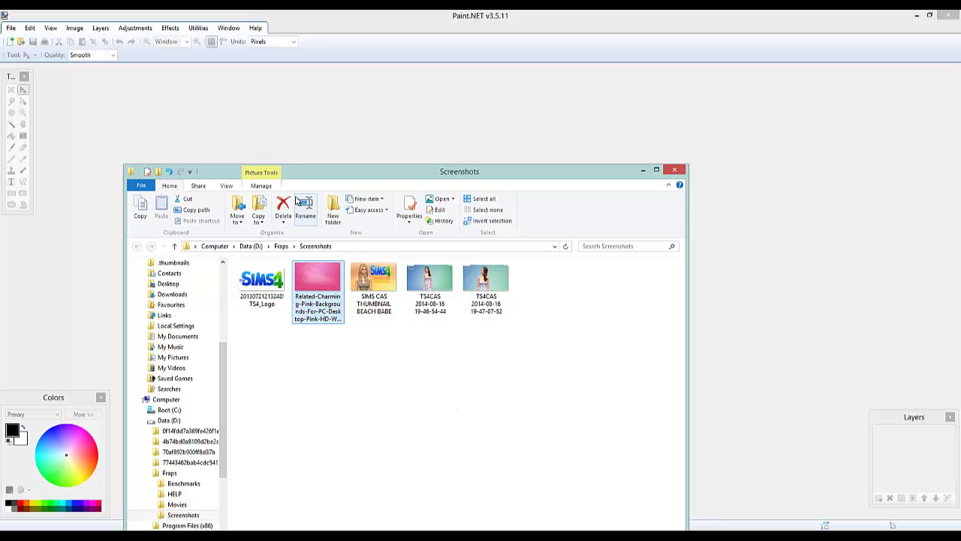
left_click(643, 170)
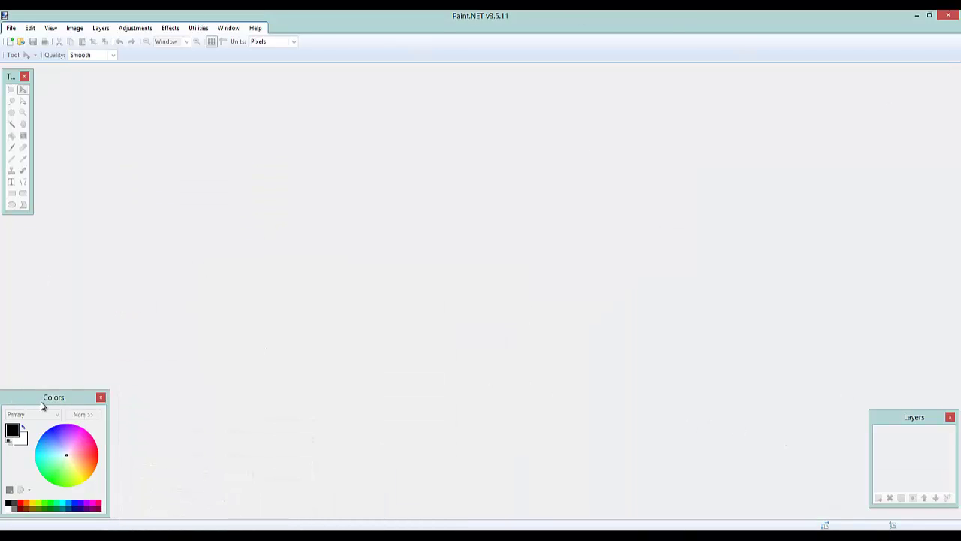
left_click(231, 28)
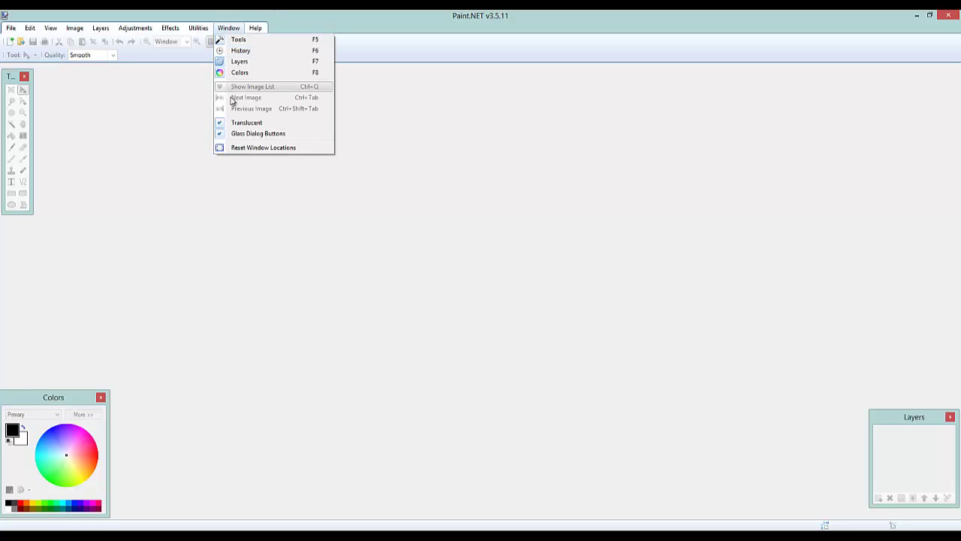
left_click(583, 408)
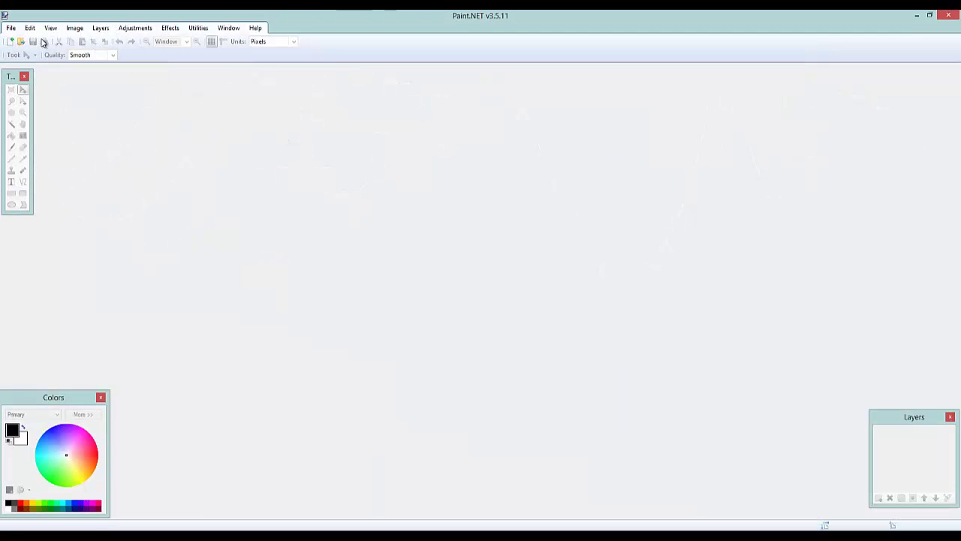
Create a new blank image 1440 pixels wide by 896 pixels high
left_click(11, 28)
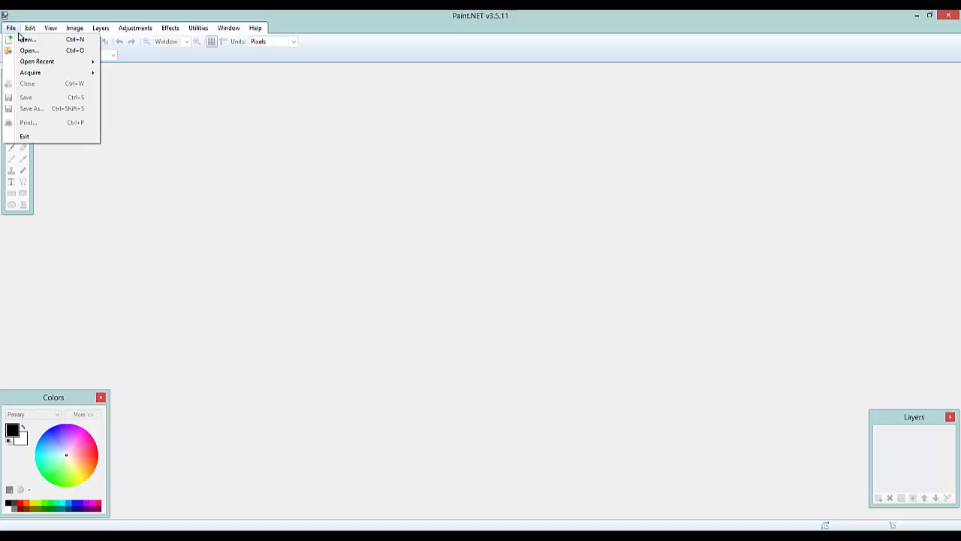
left_click(26, 37)
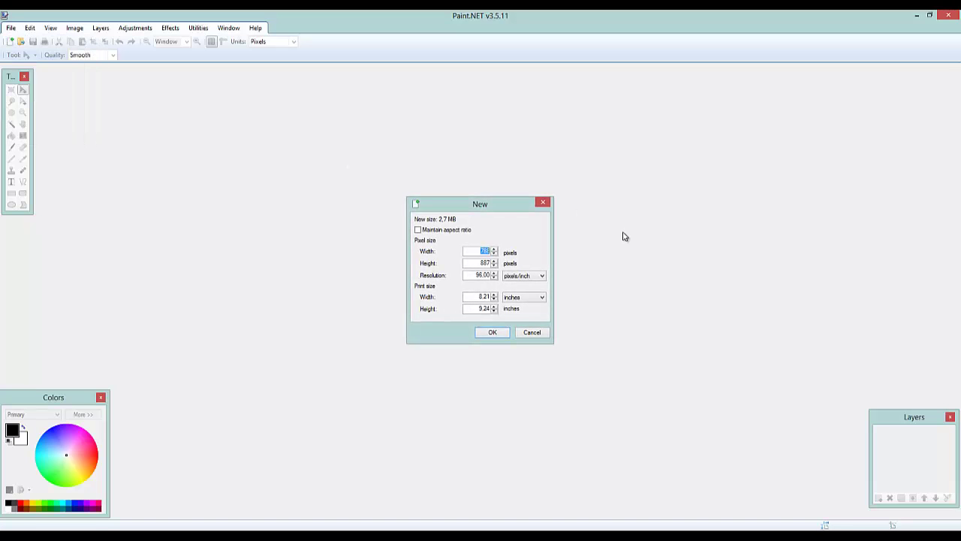
type("1440")
double_click(485, 263)
type("896")
left_click(489, 332)
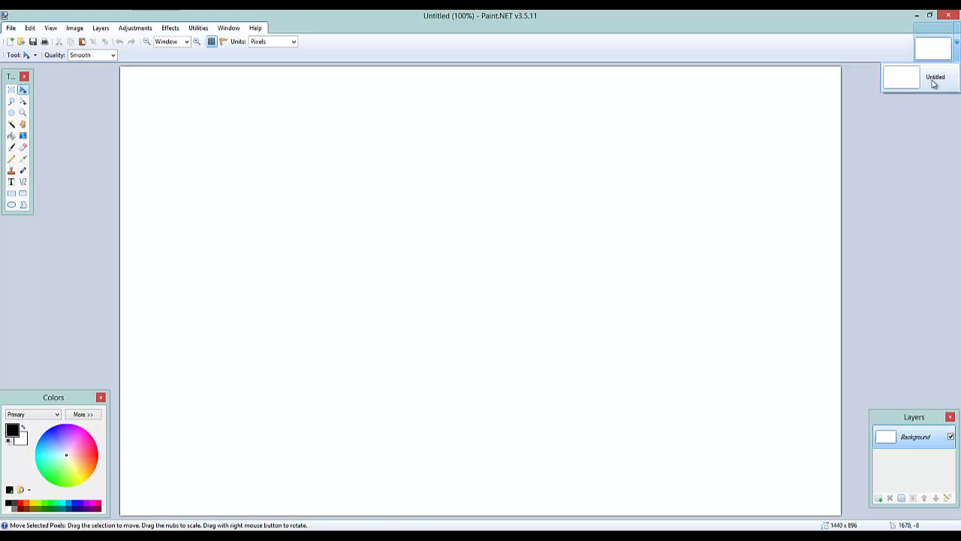
Create another new blank image at the default 788 × 887 pixels
left_click(11, 28)
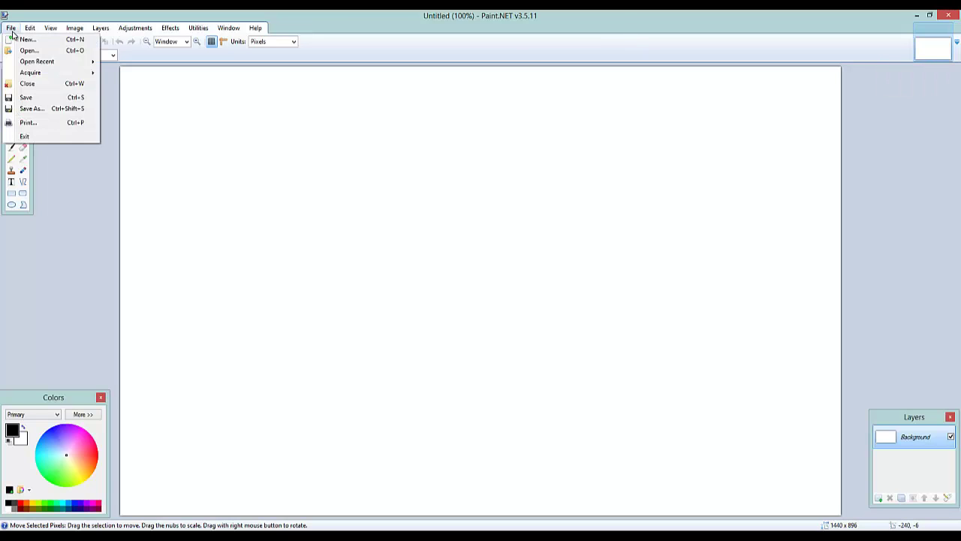
left_click(24, 38)
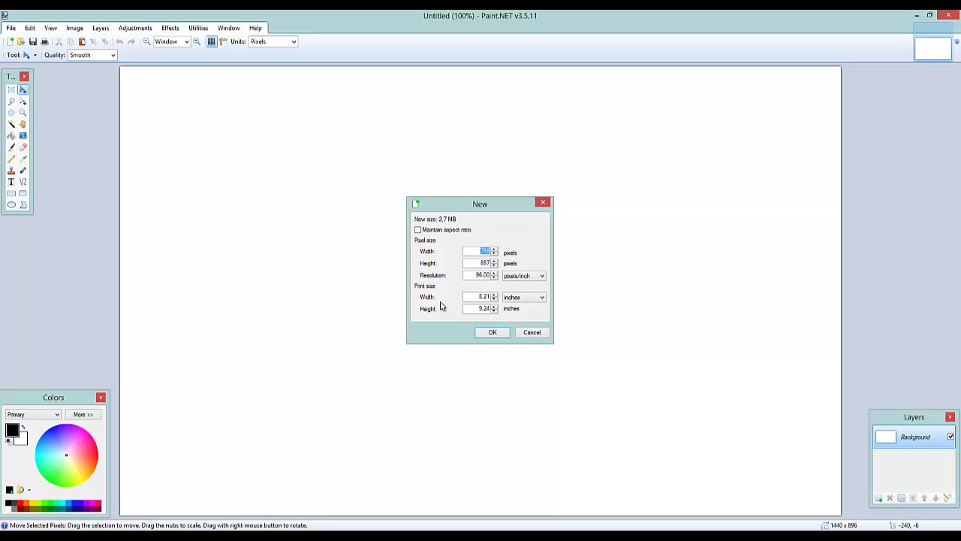
left_click(492, 332)
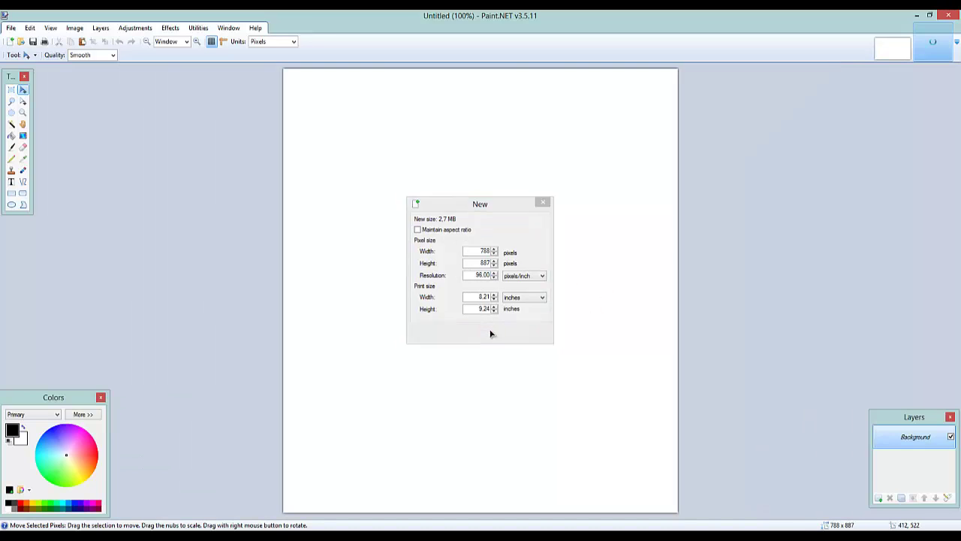
key("alt+Tab")
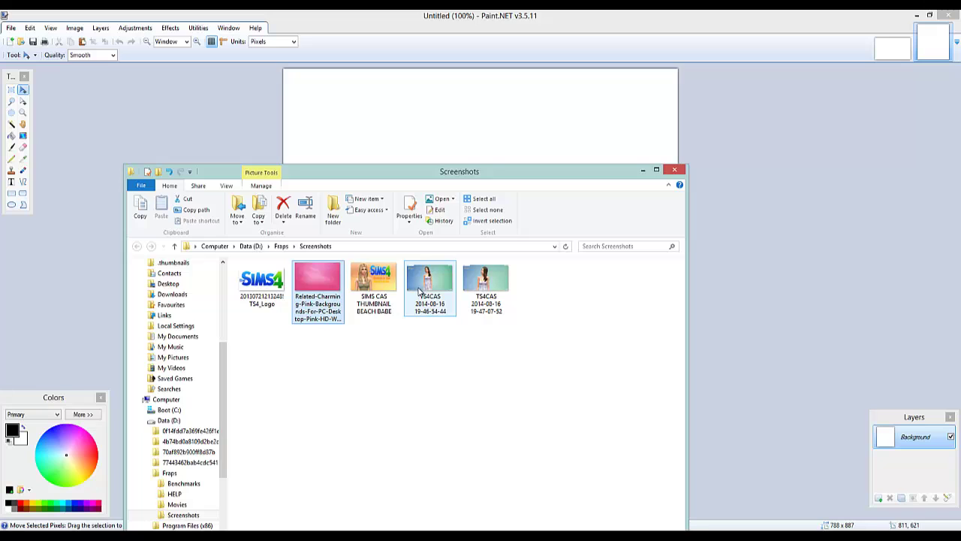
mouse_move(419, 291)
mouse_move(419, 291)
left_mouse_down()
mouse_move(410, 151)
mouse_move(397, 178)
mouse_move(412, 278)
mouse_move(475, 132)
mouse_move(475, 347)
left_mouse_up()
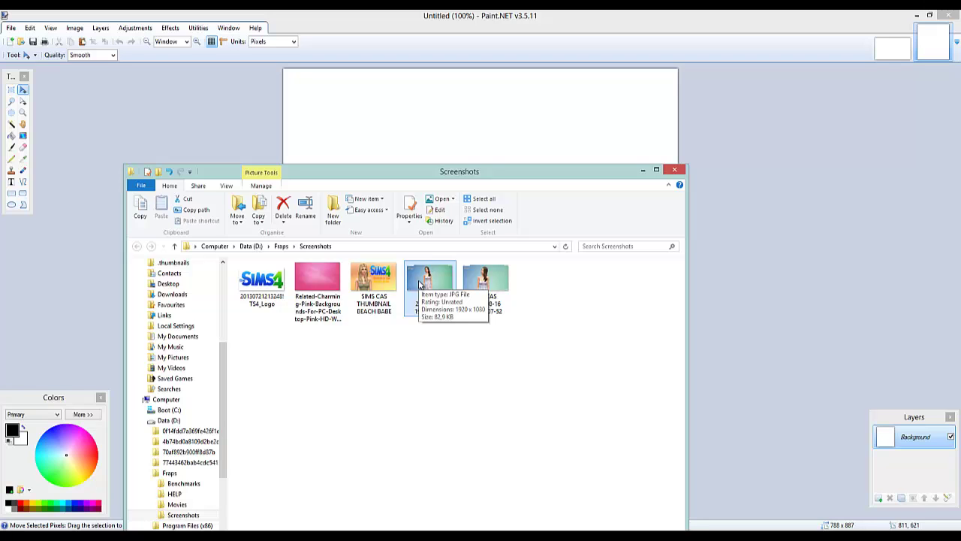
mouse_move(420, 284)
left_mouse_down()
mouse_move(454, 203)
mouse_move(441, 145)
left_mouse_up()
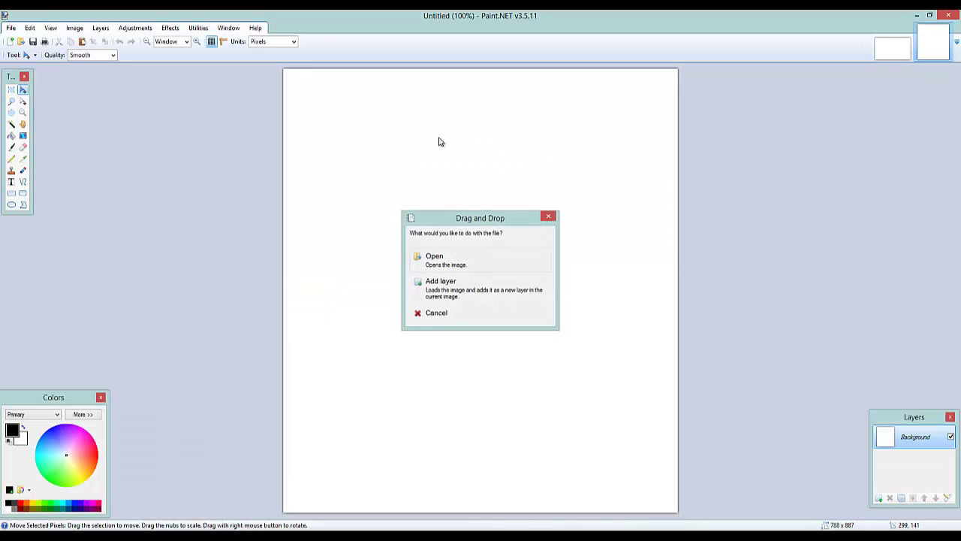
left_click(458, 259)
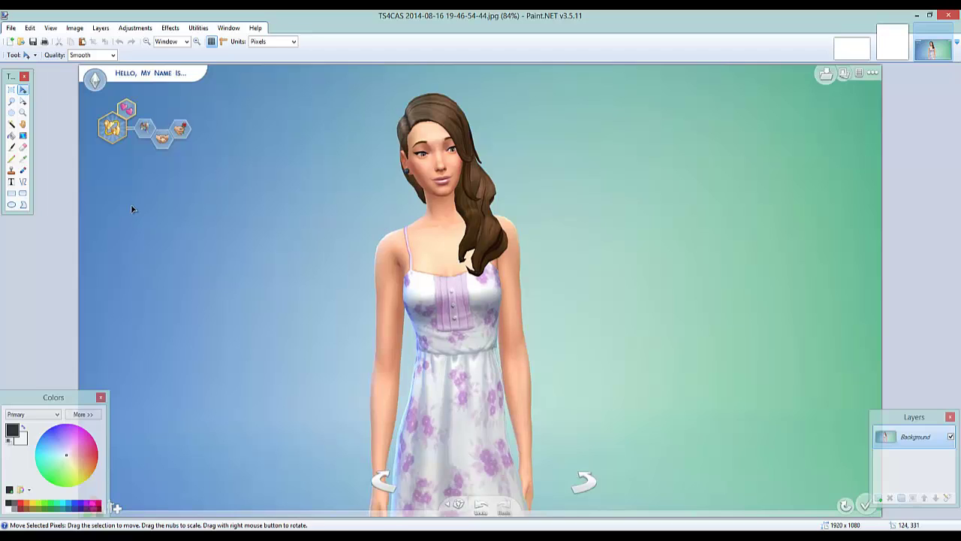
With Rectangle Select, box the Sim in a 711 × 917 selection, excluding the game interface
left_click(11, 91)
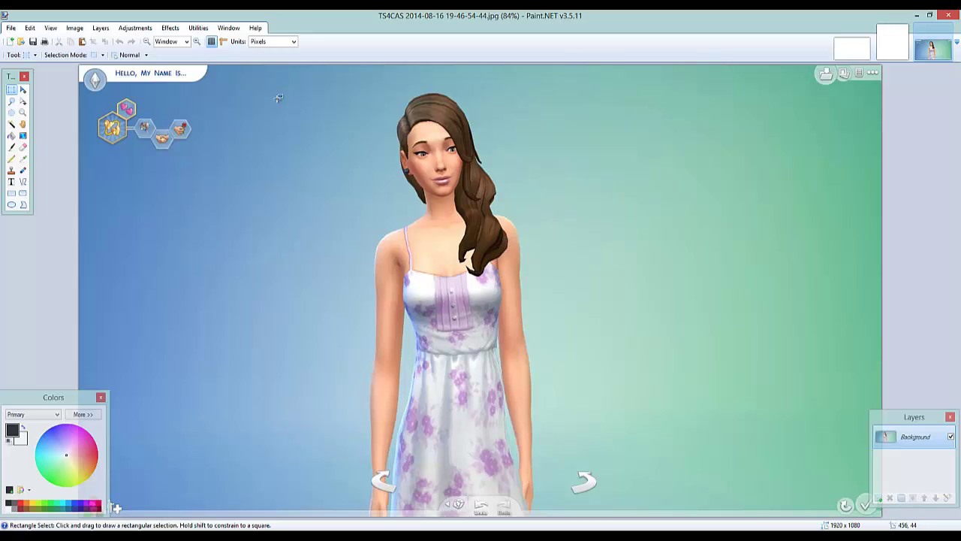
left_click_drag(264, 89, 666, 452)
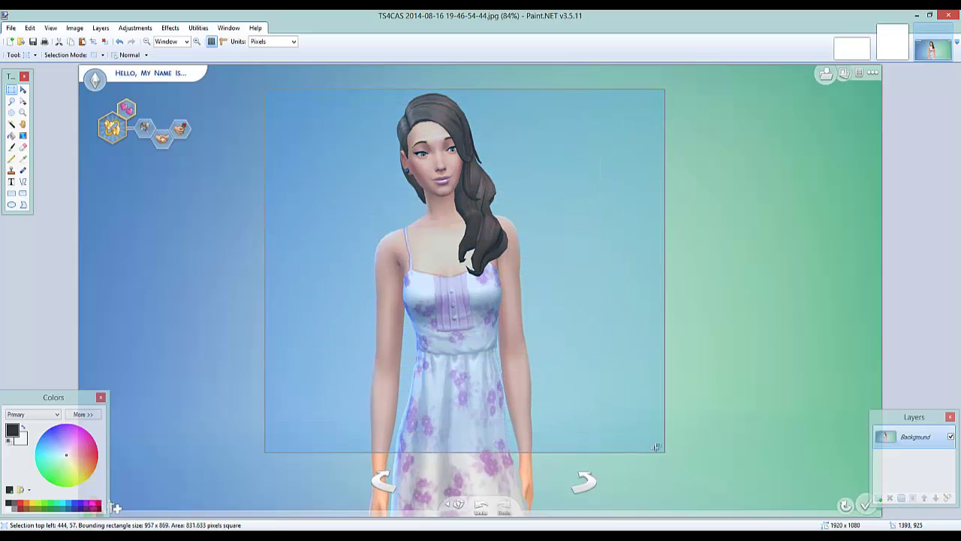
left_click_drag(376, 95, 565, 430)
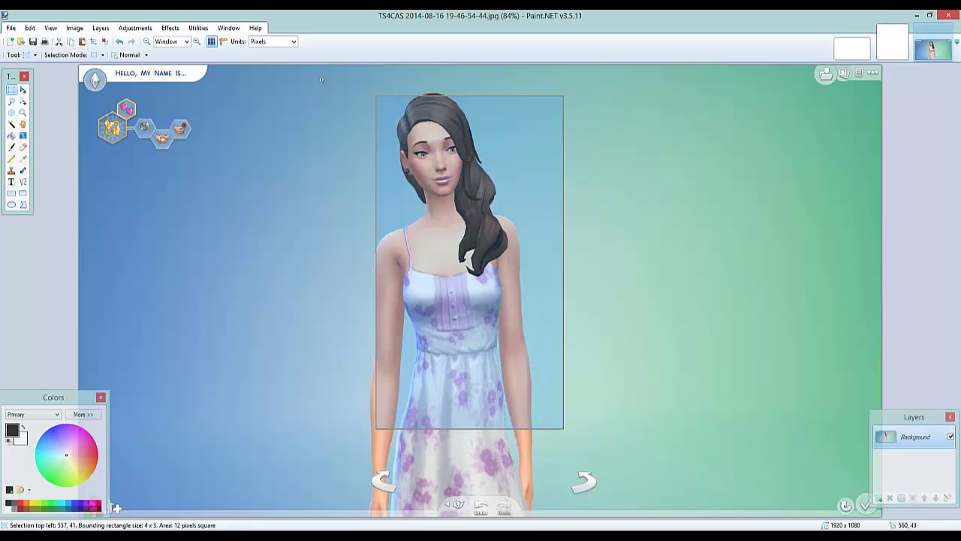
left_click_drag(312, 83, 599, 440)
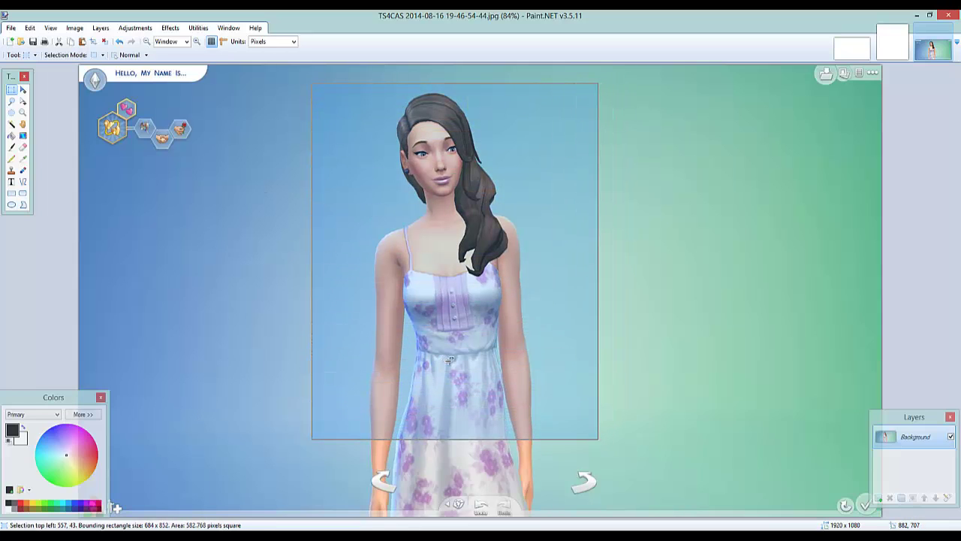
left_click_drag(333, 97, 594, 341)
left_click_drag(323, 78, 622, 460)
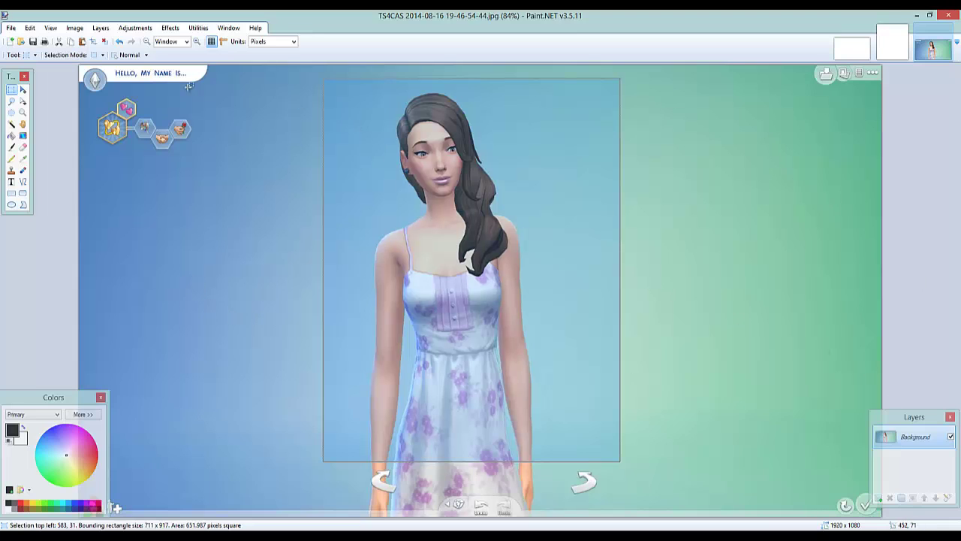
Crop the screenshot to the 711 × 917 character selection, checking it with undo and redo
left_click(93, 42)
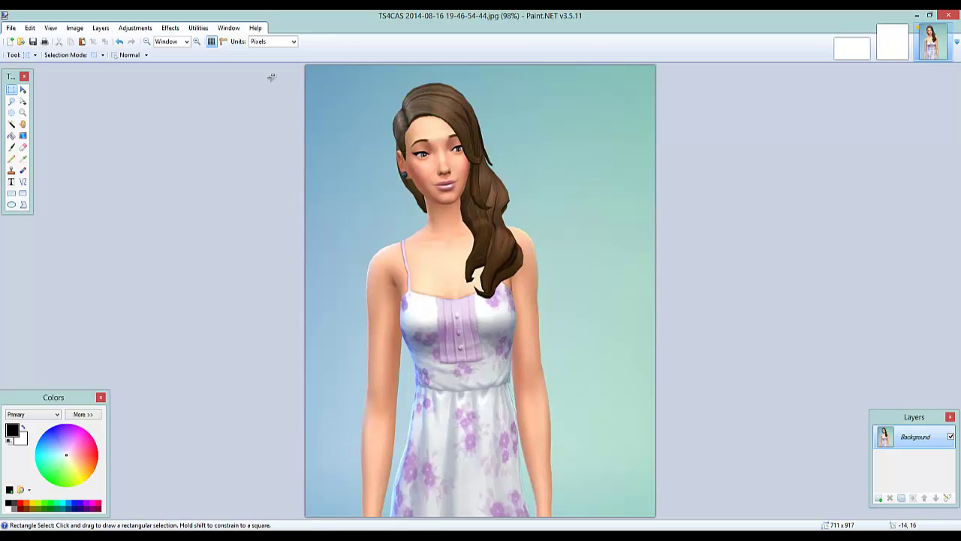
left_click_drag(357, 72, 548, 317)
left_click(308, 137)
left_click(120, 42)
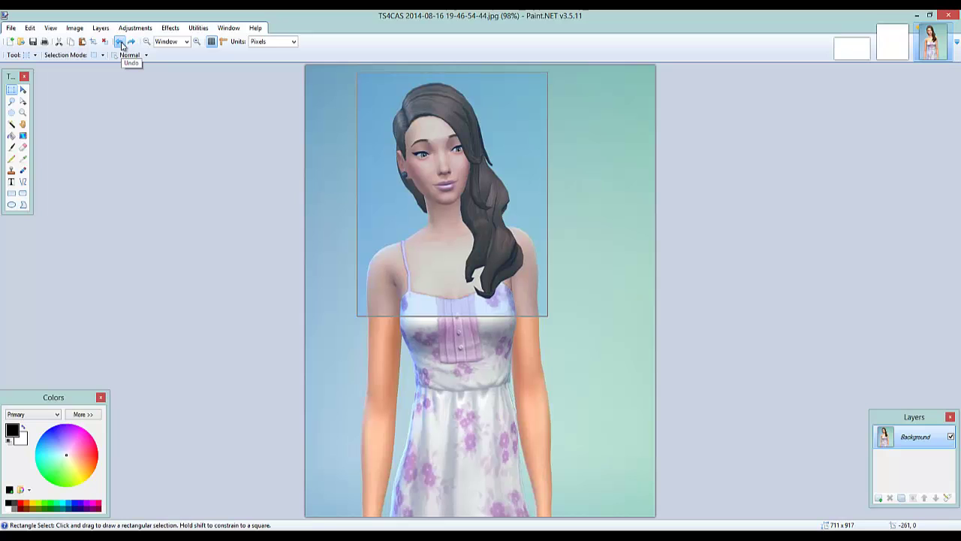
left_click(121, 42)
left_click(120, 43)
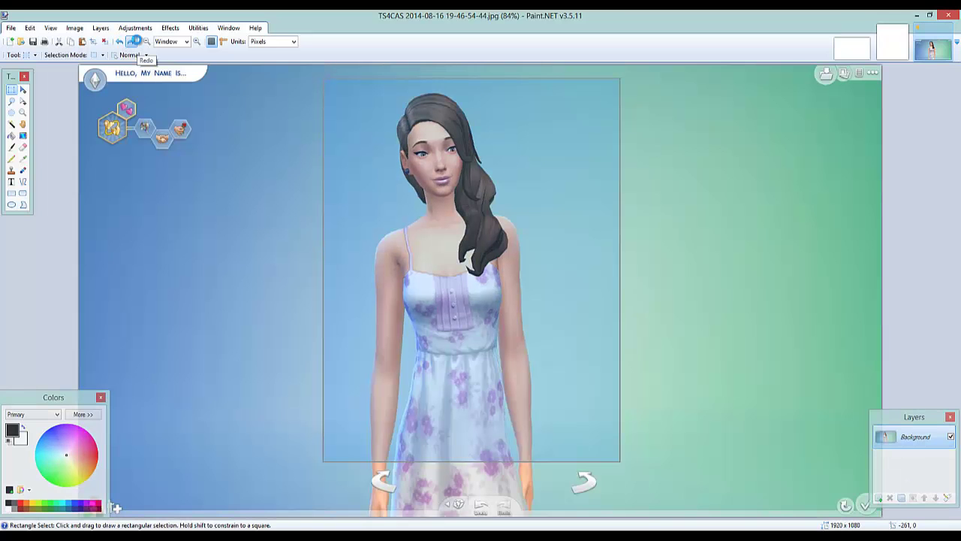
left_click(132, 42)
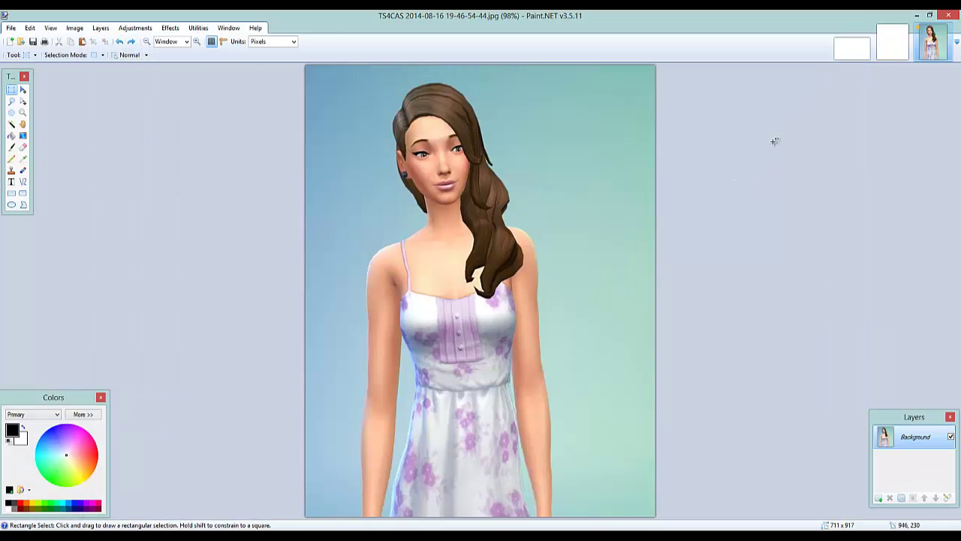
Return to the blank 1440 × 896 Untitled image and close the extra Untitled canvas
left_click(905, 44)
left_click(906, 28)
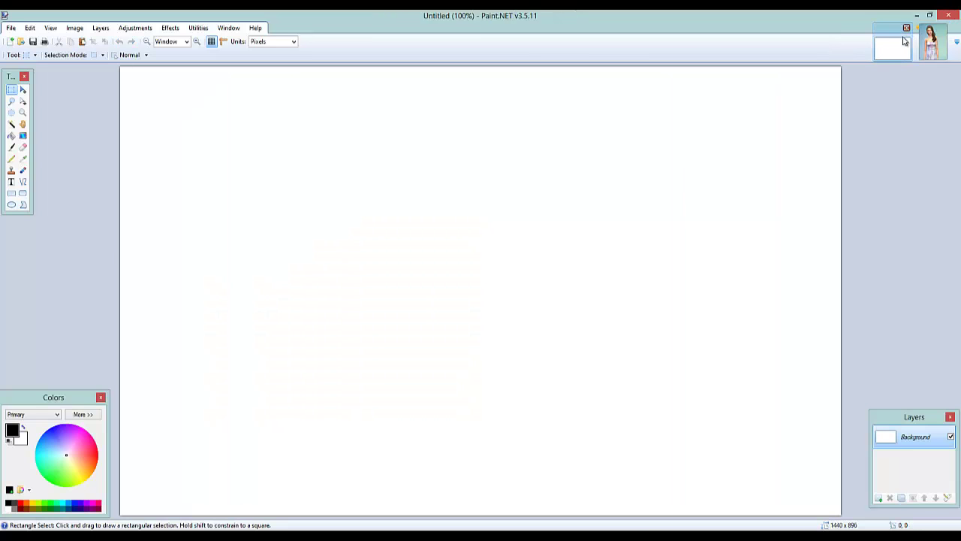
key("ctrl+v")
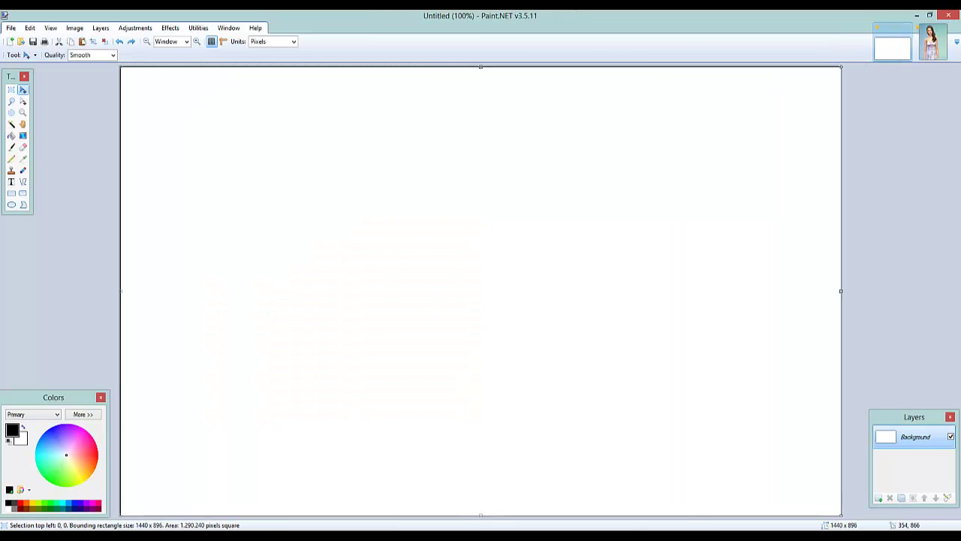
Drop the pink wallpaper Related-Charming-Pink-Backgrounds...jpg from Explorer onto Paint.NET and open it as a new image
key("alt+Tab")
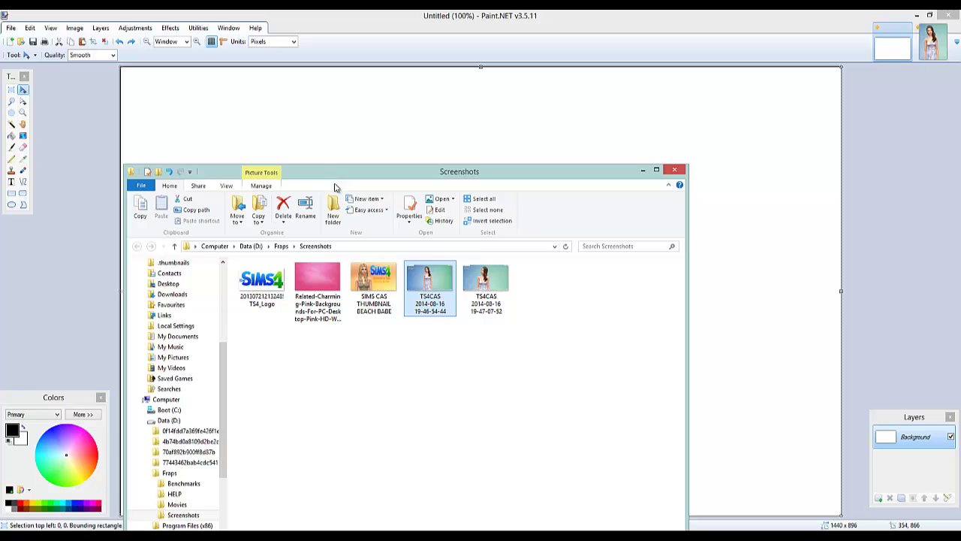
left_click_drag(335, 187, 335, 277)
left_click_drag(320, 387, 343, 195)
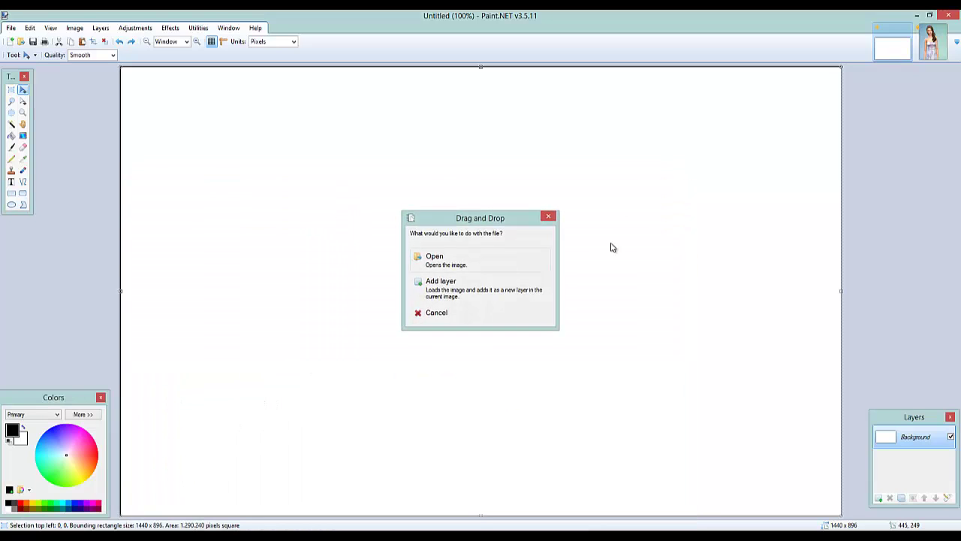
left_click(454, 263)
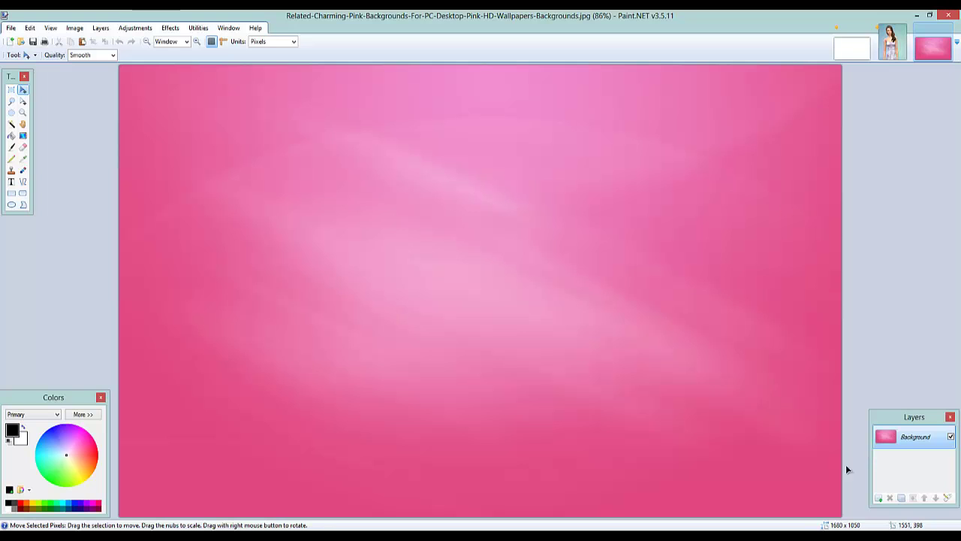
Add Layer 2 to the wallpaper, copy the 711 × 917 TS4CAS portrait, and paste it there
left_click(100, 28)
left_click(120, 37)
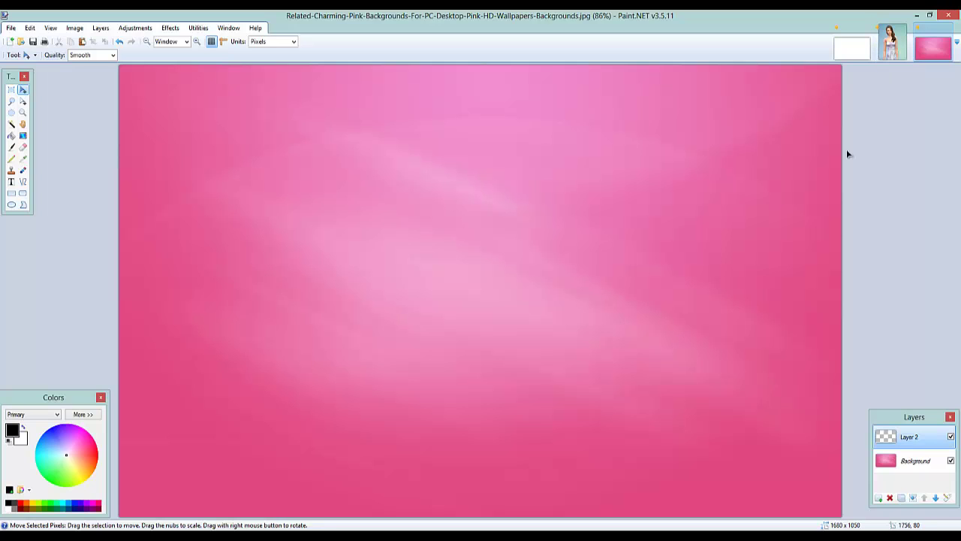
left_click(903, 44)
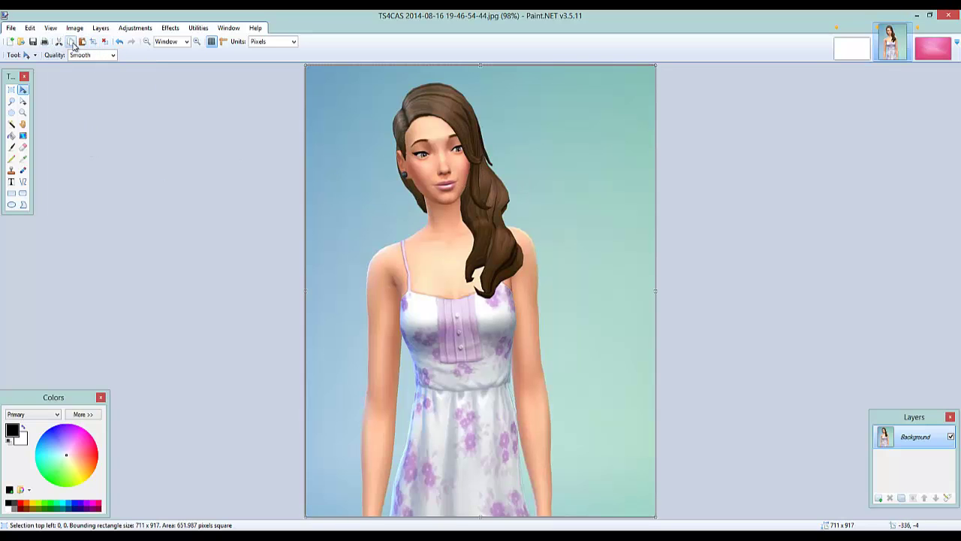
left_click(72, 42)
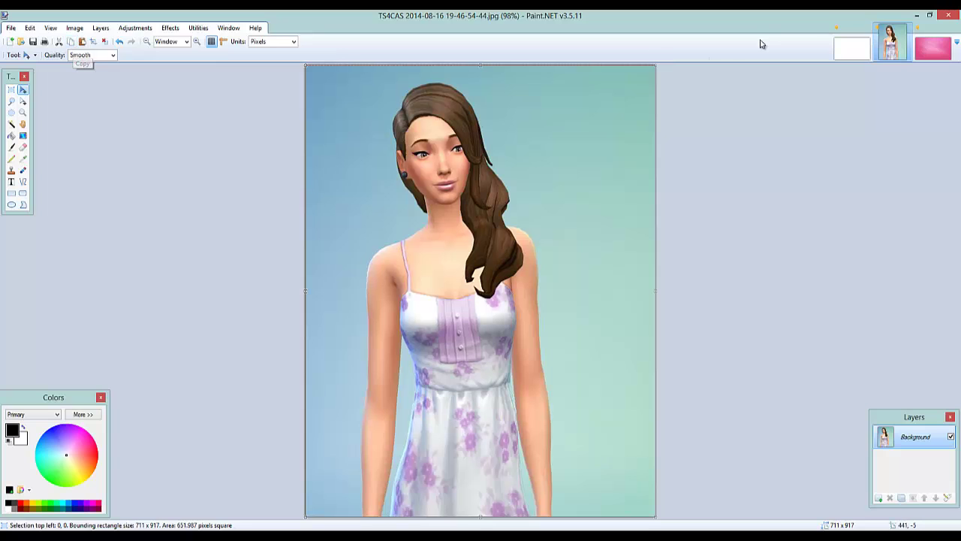
left_click(926, 54)
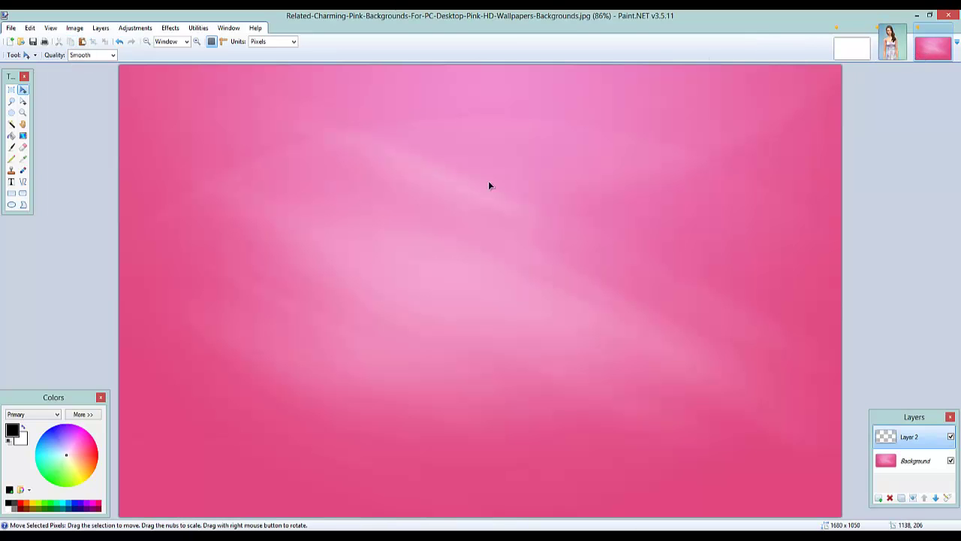
left_click(82, 42)
Drag the pasted portrait to the wallpaper's centre, then close the blank Untitled image
left_click_drag(178, 250, 429, 247)
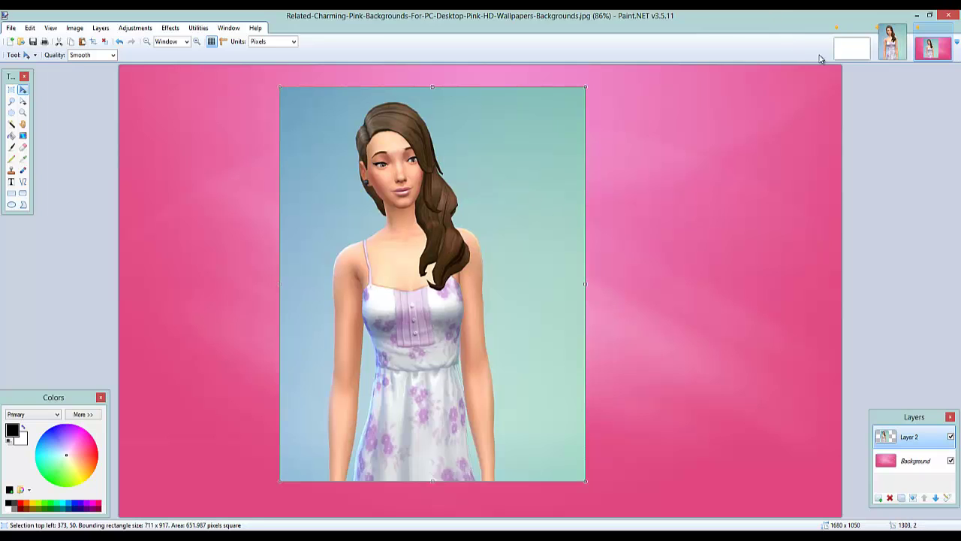
left_click(852, 48)
left_click(865, 29)
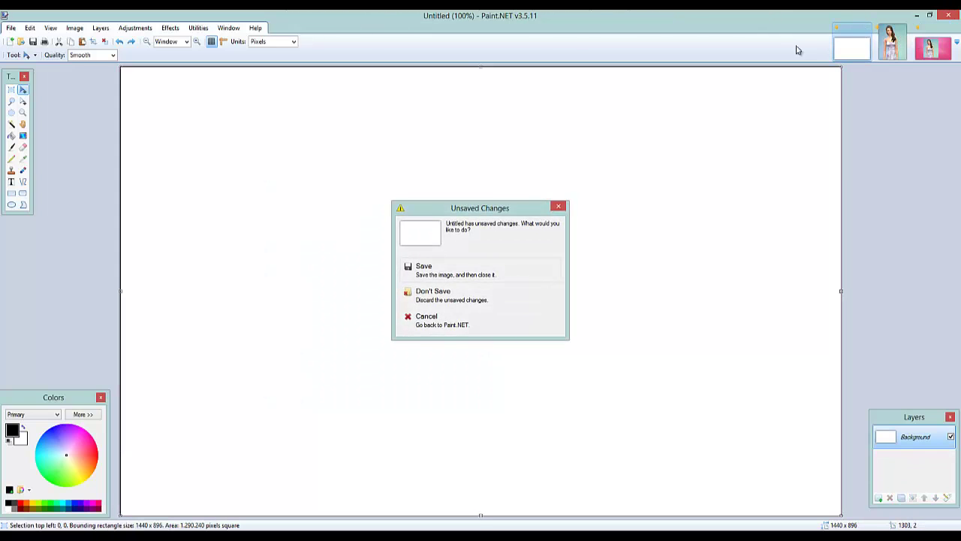
Discard the Untitled canvas and the cropped TS4CAS image without saving, keeping only the wallpaper
left_click(461, 299)
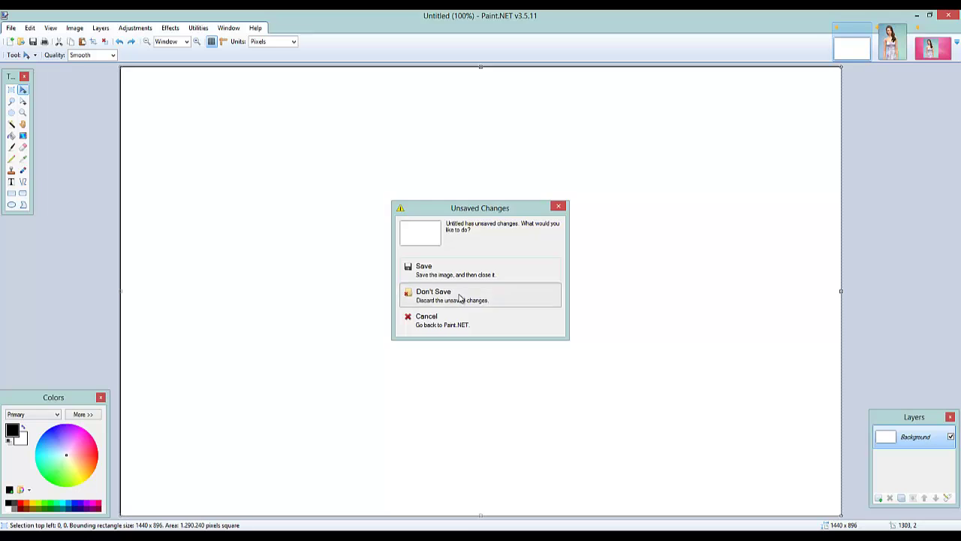
left_click(929, 49)
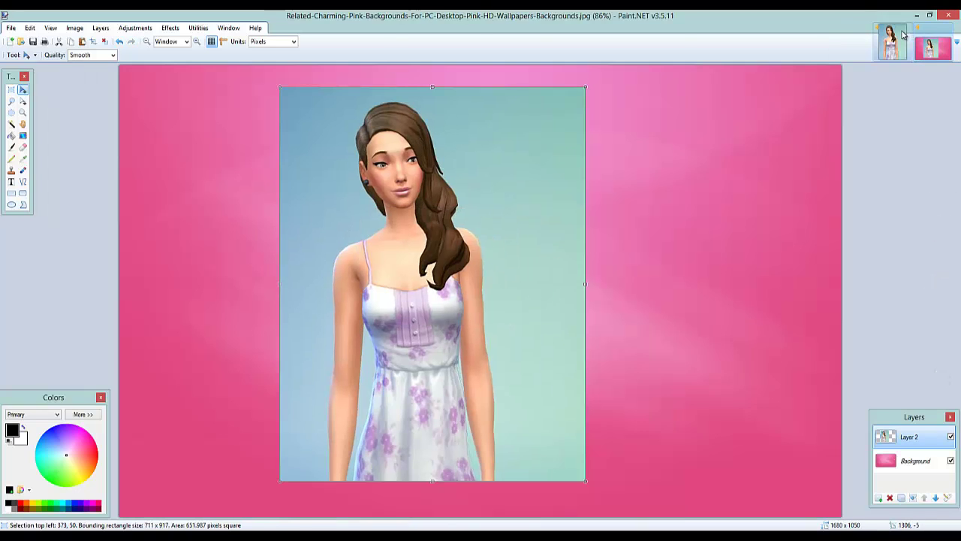
left_click(891, 43)
left_click(907, 30)
left_click(486, 301)
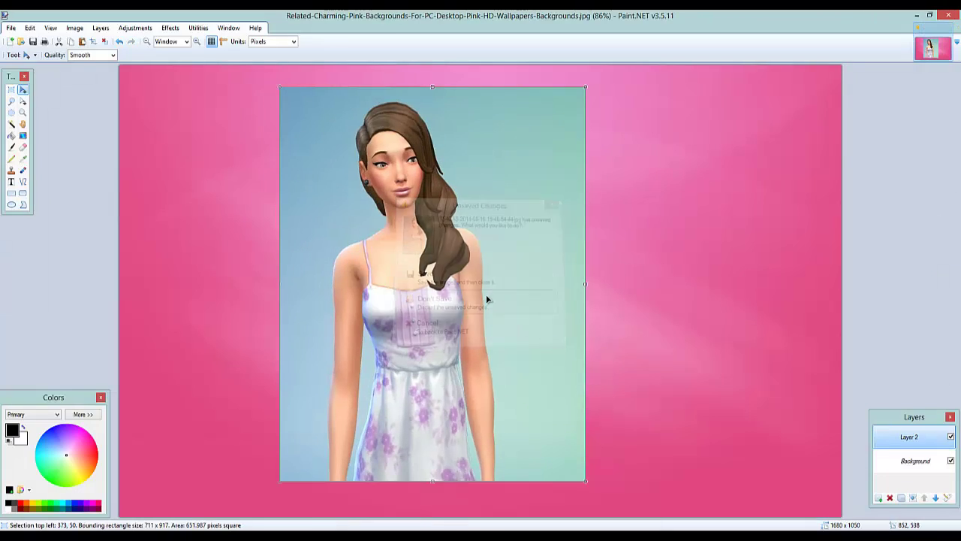